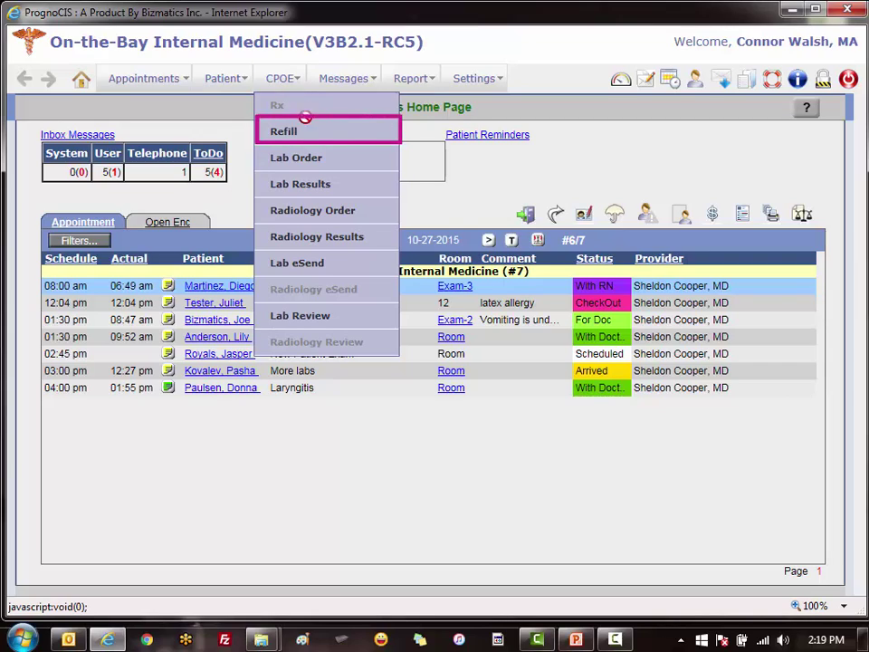
Step: Start a refill request and select the younger of the two patients found by searching for the patient's last name
left_click(324, 135)
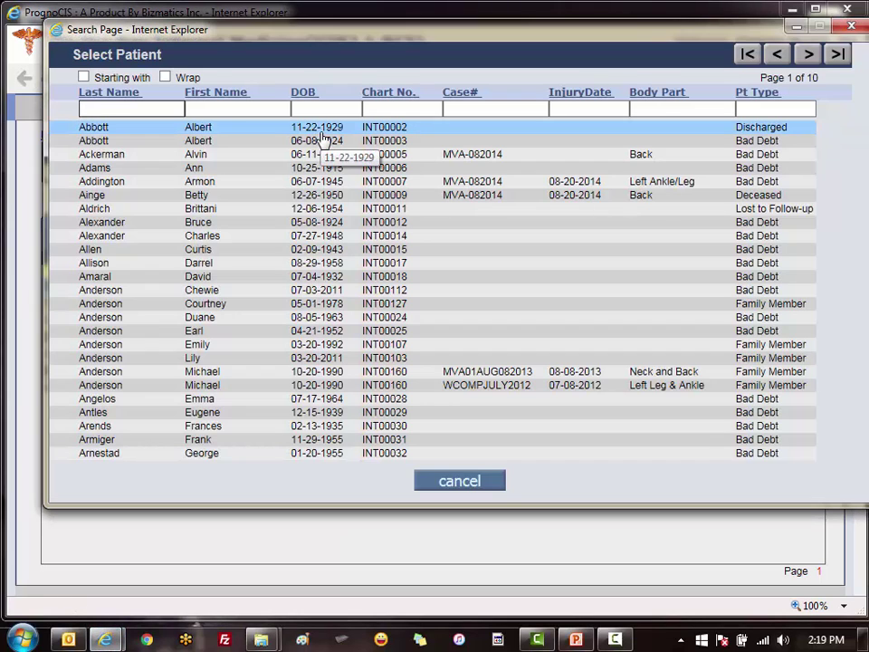
type("teller")
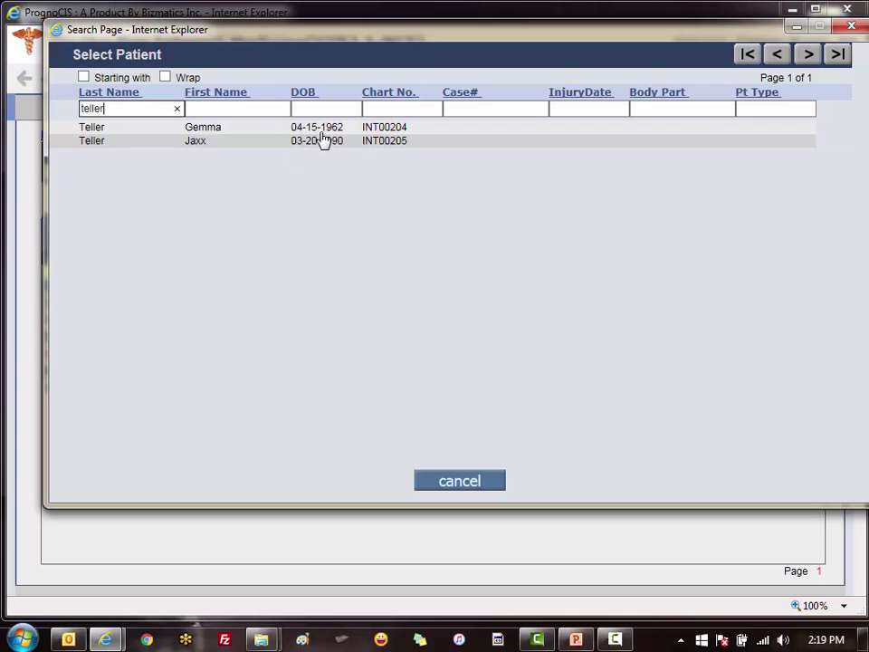
left_click(307, 142)
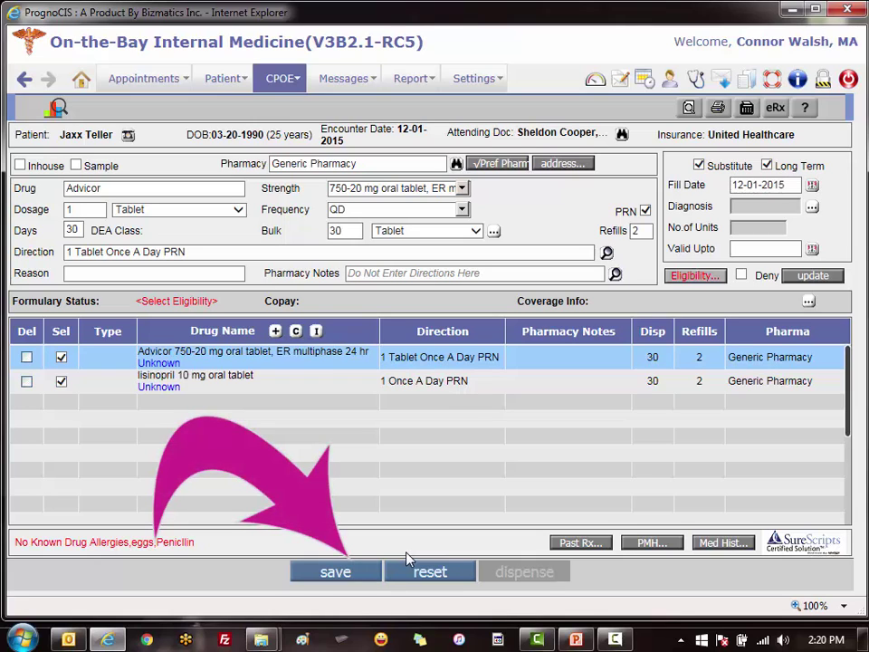
Step: Save the refill request for Advicor 750-20 mg and lisinopril 10 mg, and print the prescription
left_click(323, 576)
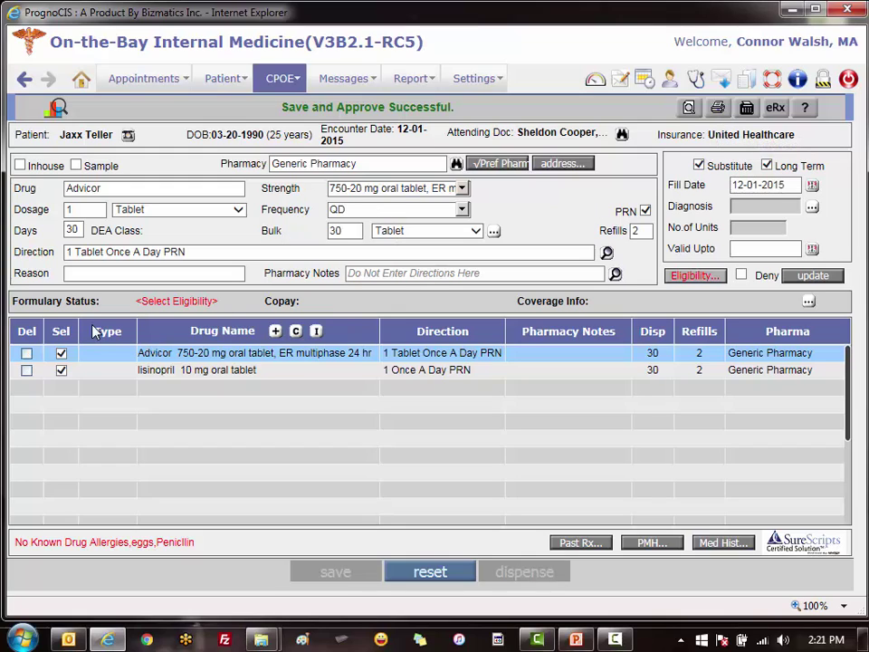
left_click(718, 109)
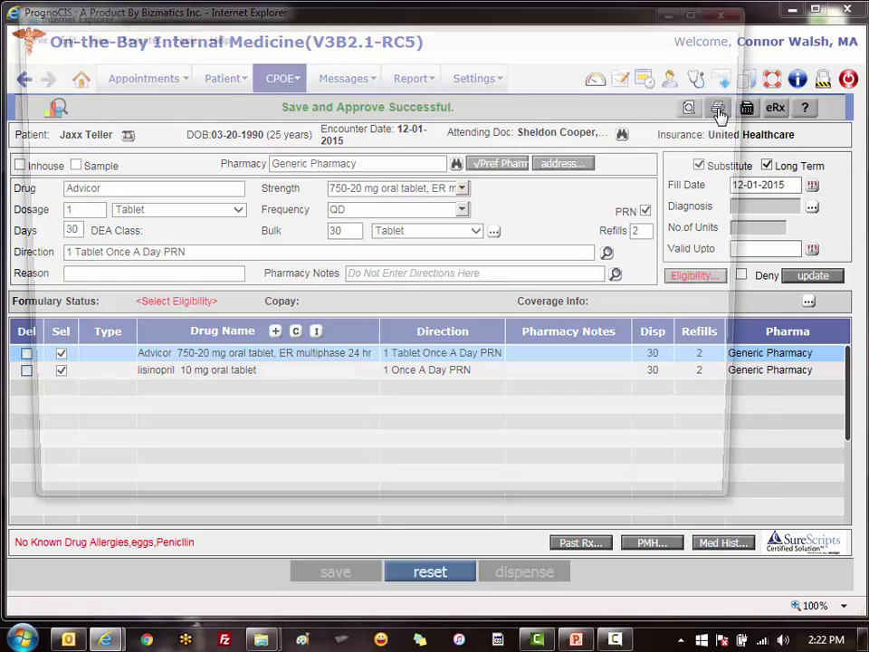
left_click(615, 644)
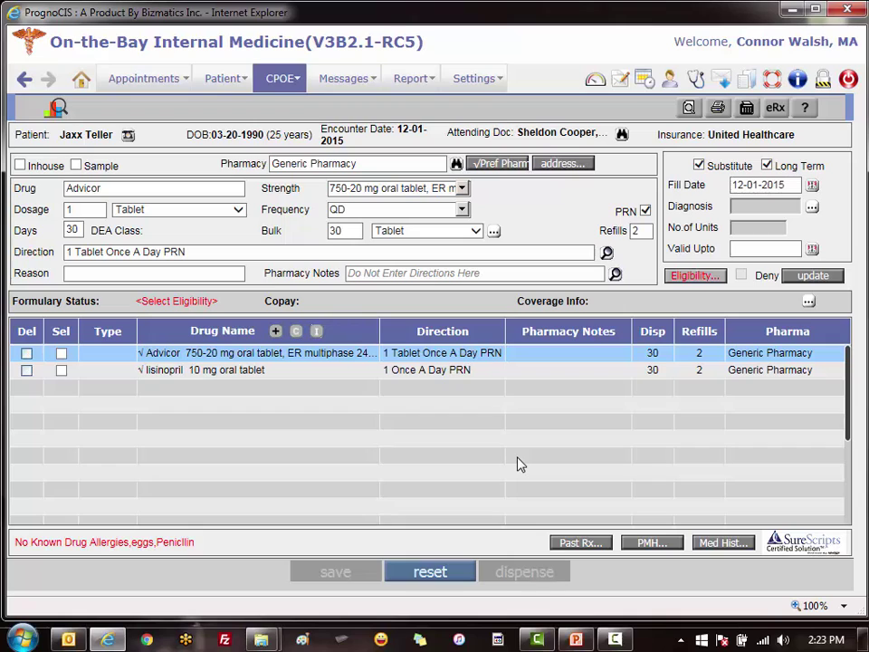
Step: Examine the open encounters list on the home page for unfinished refill requests, and open the patient's encounter face sheet
left_click(81, 84)
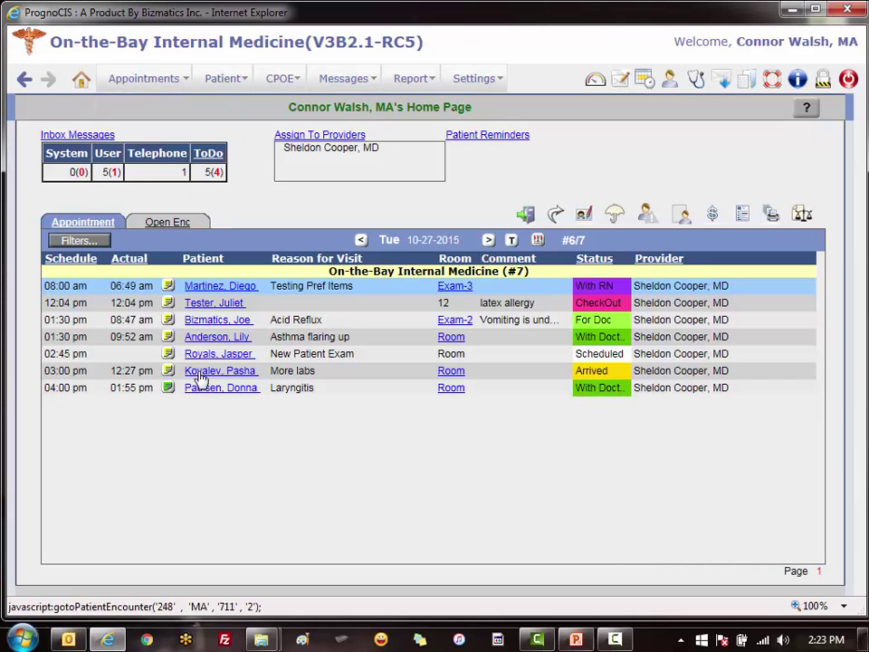
left_click(184, 227)
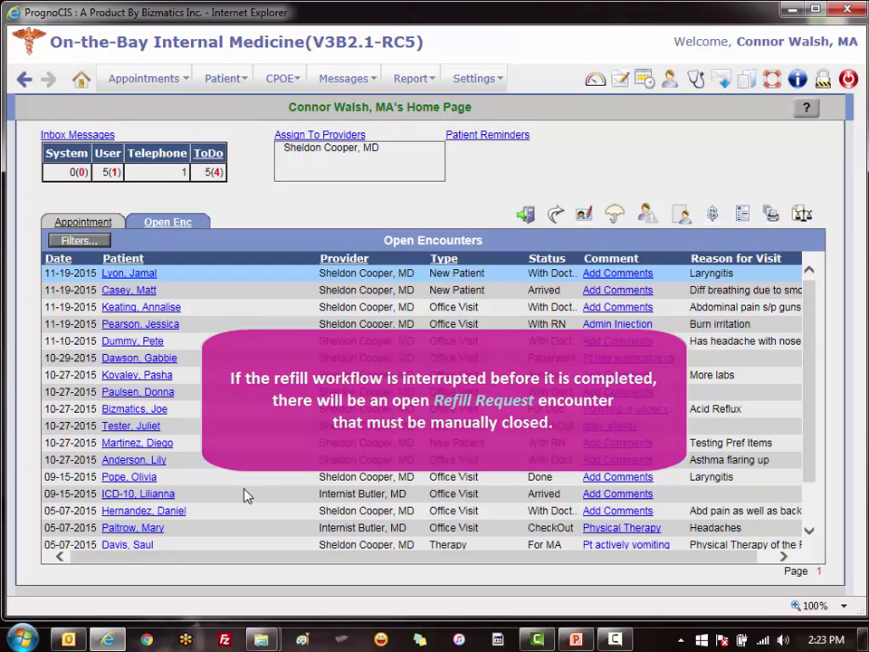
left_click(695, 82)
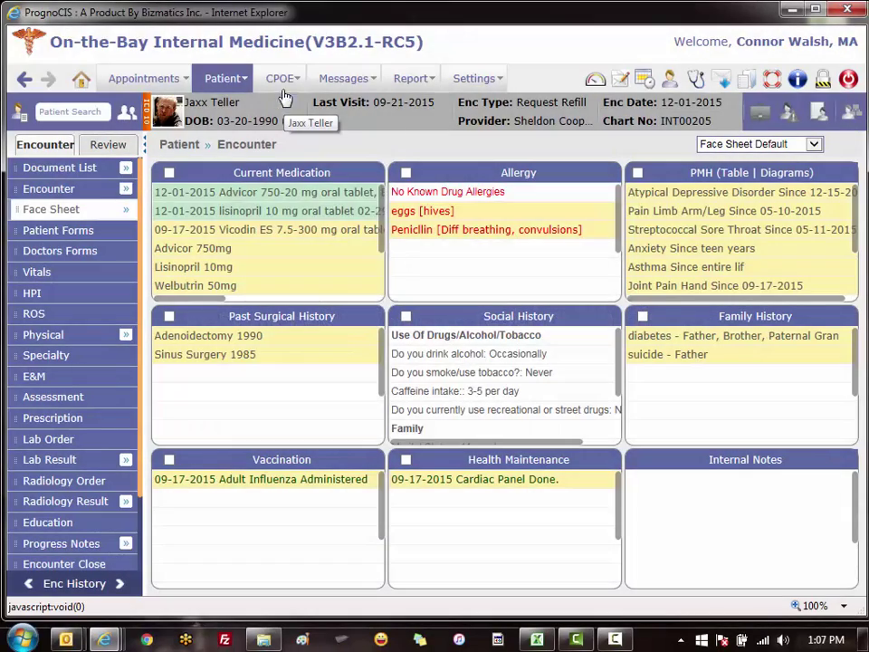
Step: Start a new refill request from the face sheet and choose another patient by last and first name
left_click(280, 79)
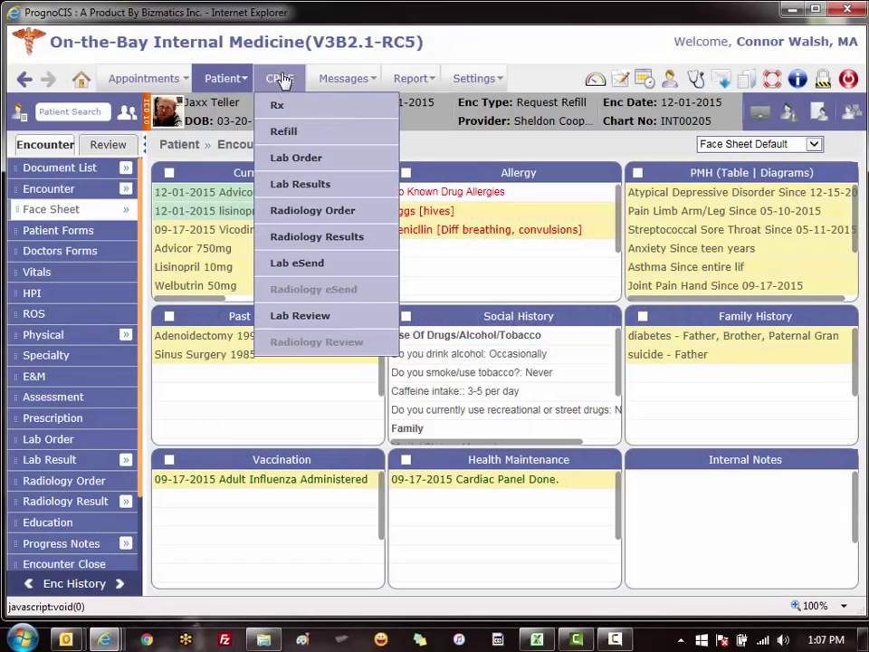
left_click(284, 131)
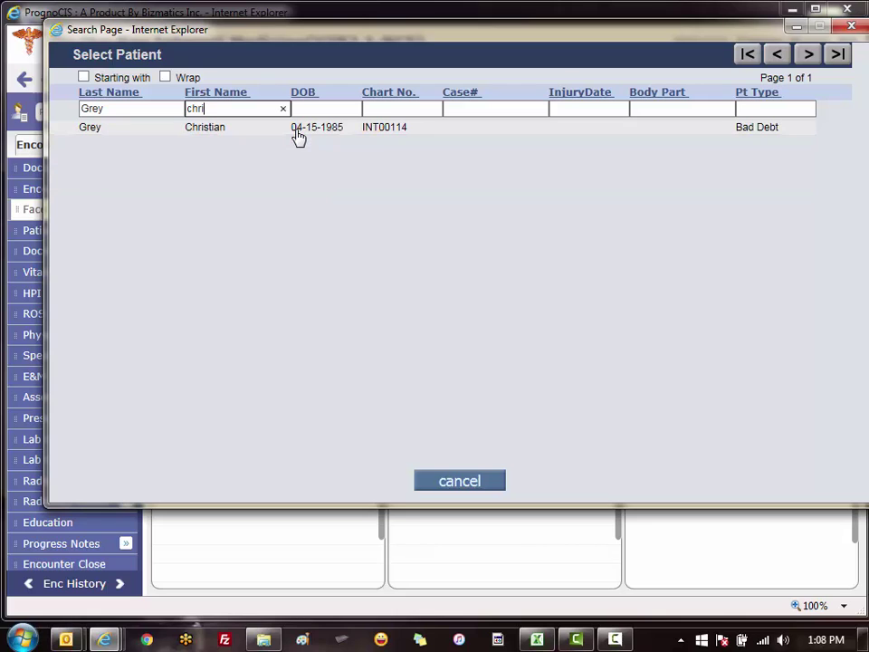
left_click(299, 132)
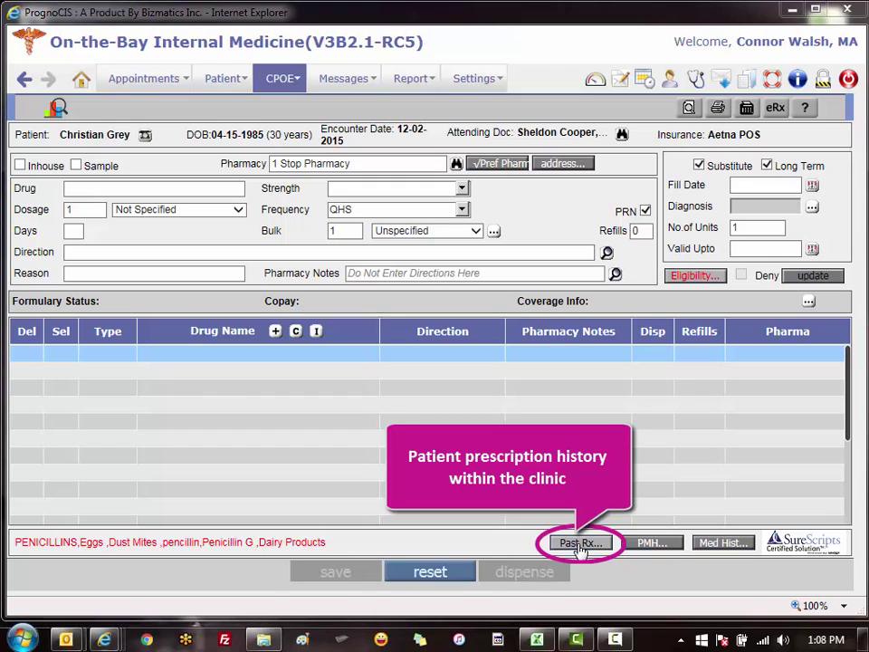
Step: Add Tylenol 325 mg oral tablet and Lamictal 150 mg oral tablet from the patient's past prescriptions to the refill request
left_click(579, 545)
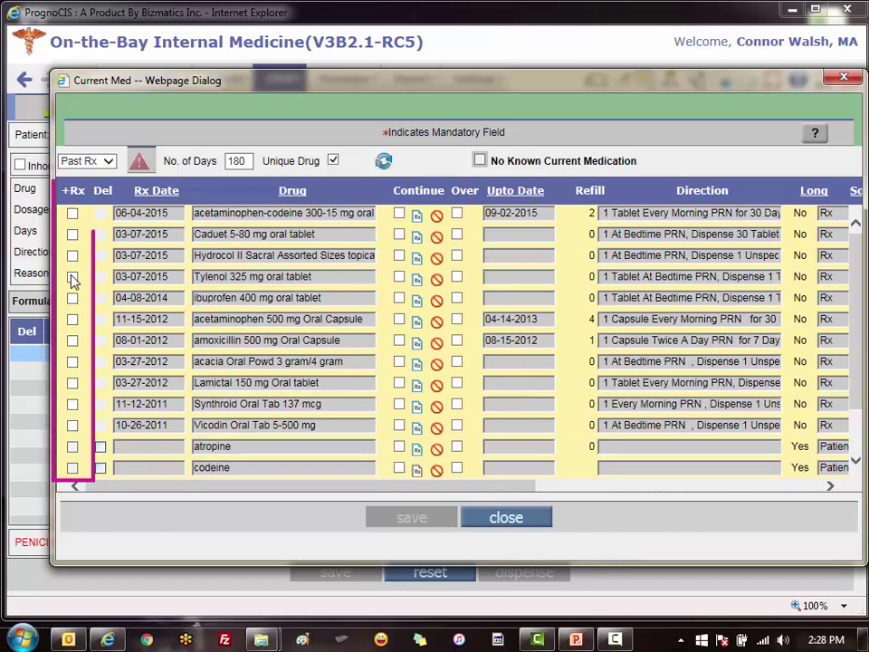
left_click(73, 277)
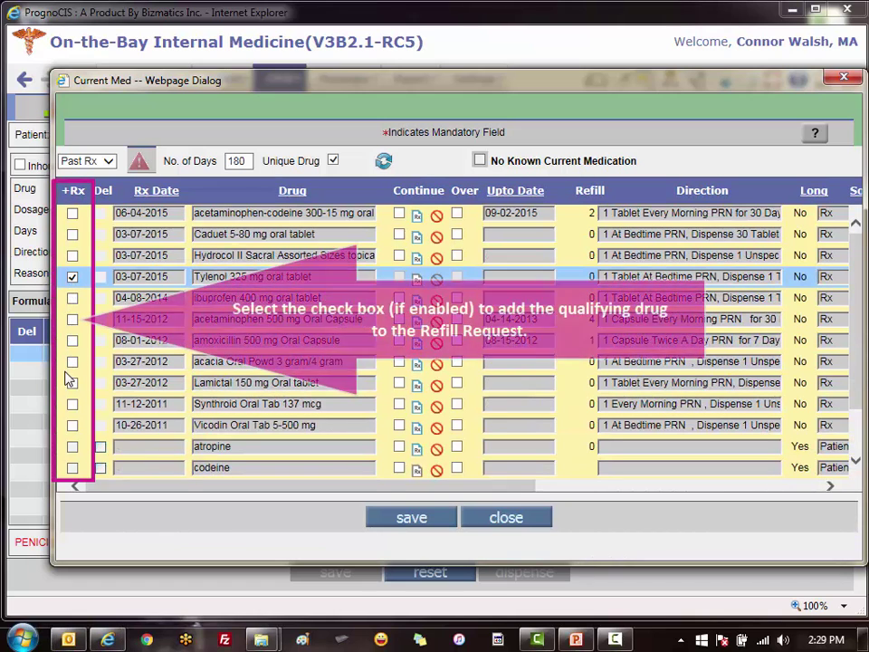
left_click(73, 382)
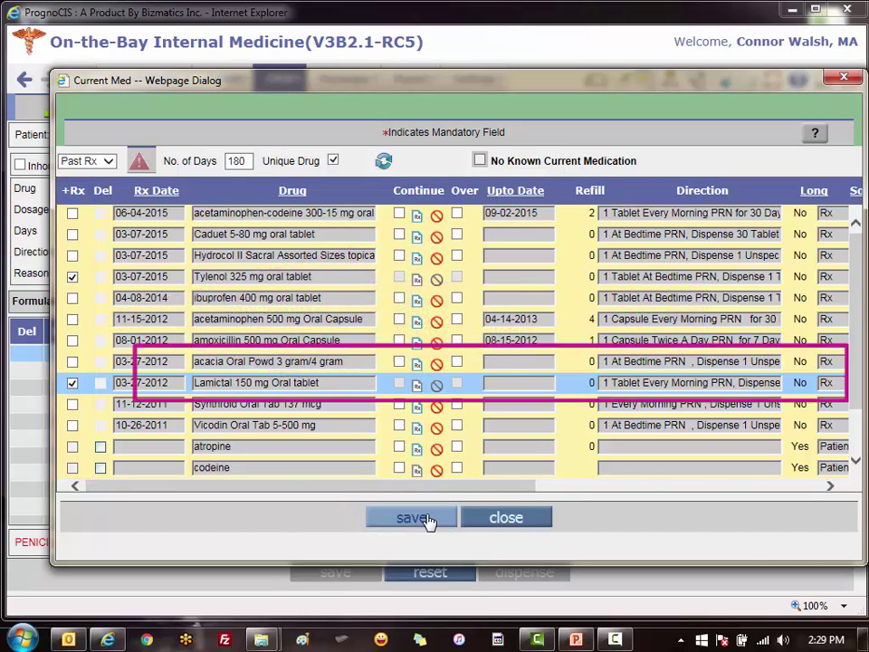
left_click(413, 518)
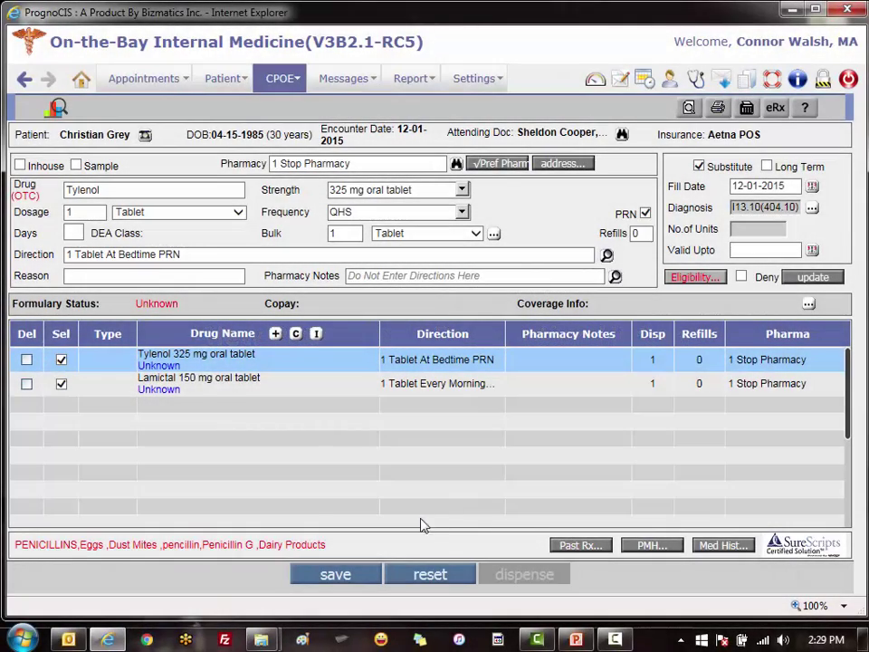
Step: Switch the refill request to a different patient by searching for the patient's last name
left_click(32, 134)
type("pratt")
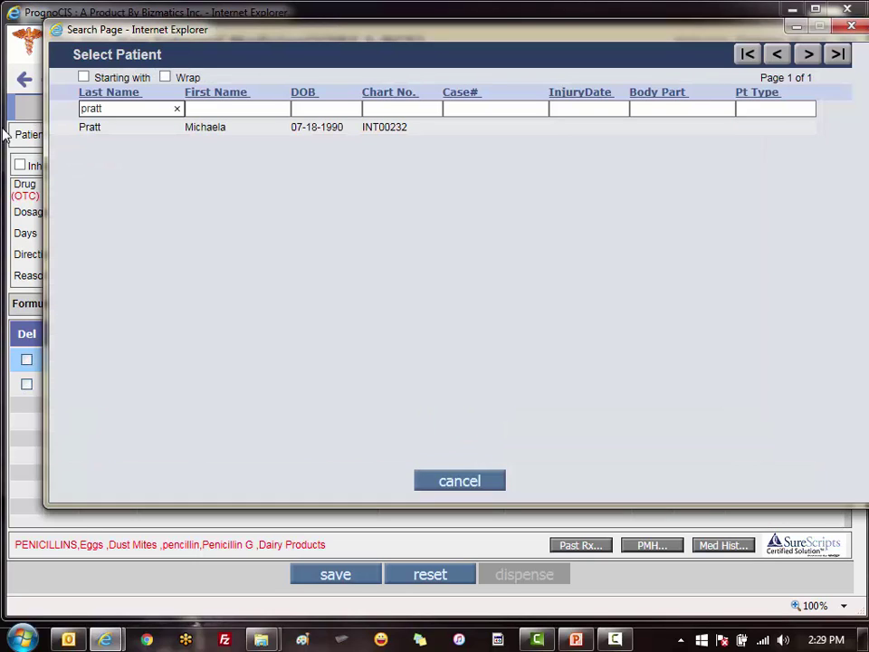
left_click(221, 132)
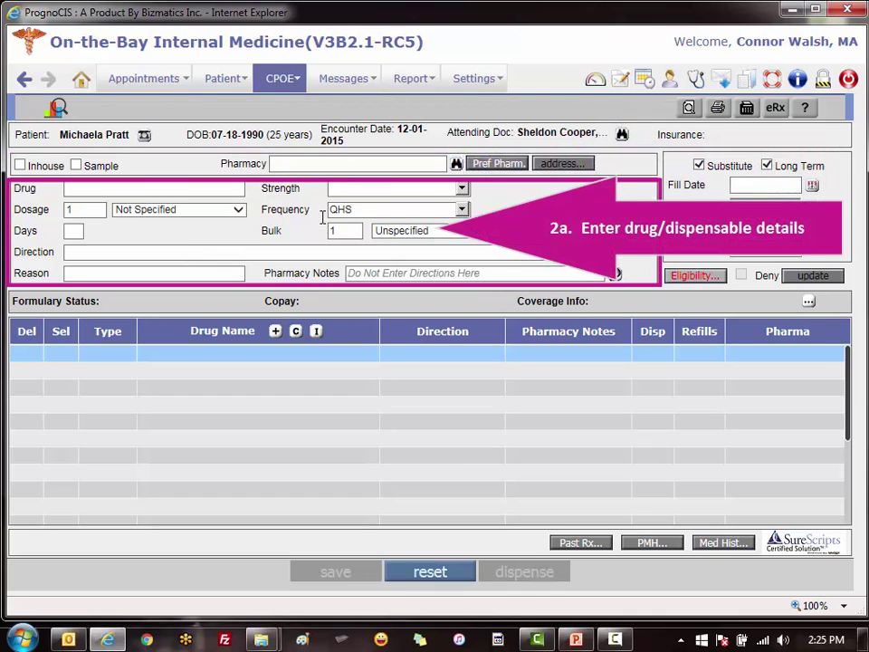
Step: Enter amoxicillin 400 mg chewable oral tablet for 10 days as the refill drug and save the prescription
left_click(143, 187)
type("amoxic")
left_click(87, 223)
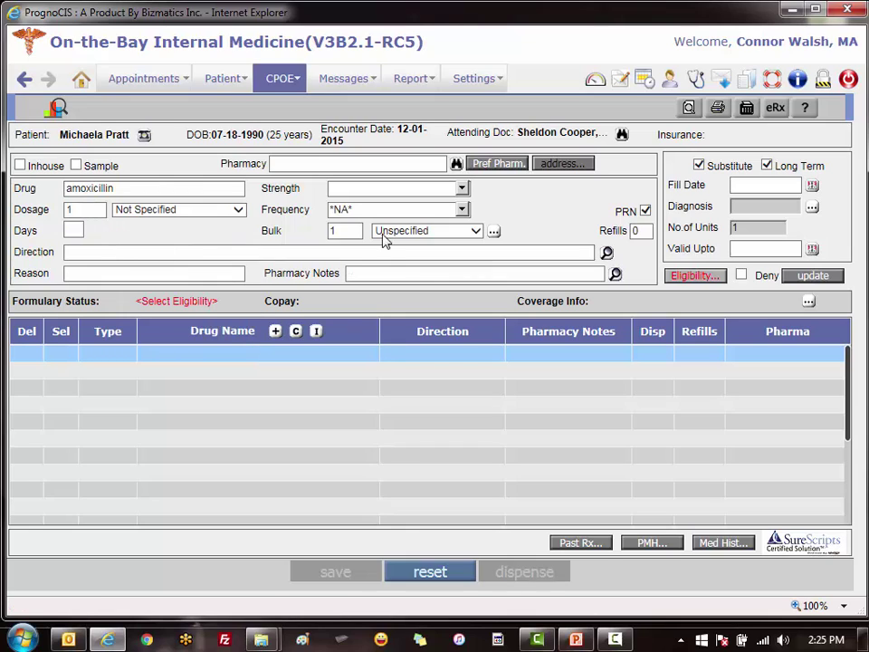
left_click(460, 188)
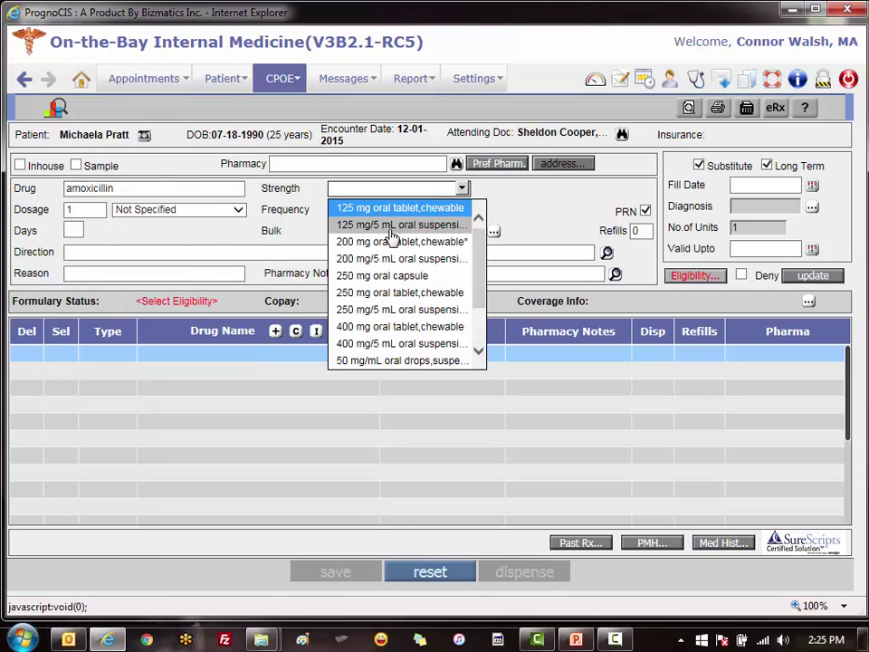
left_click(380, 325)
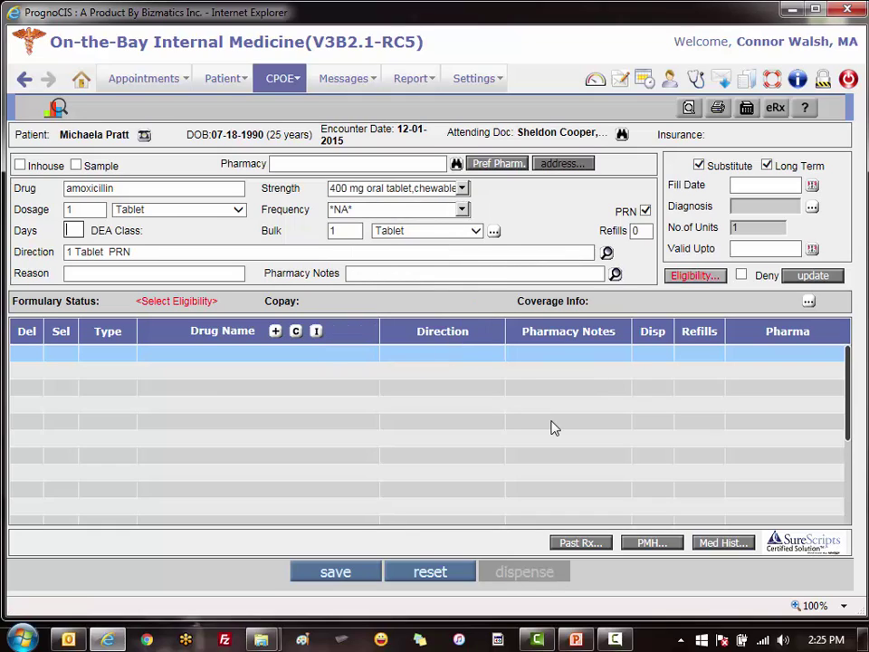
type("10")
key("Tab")
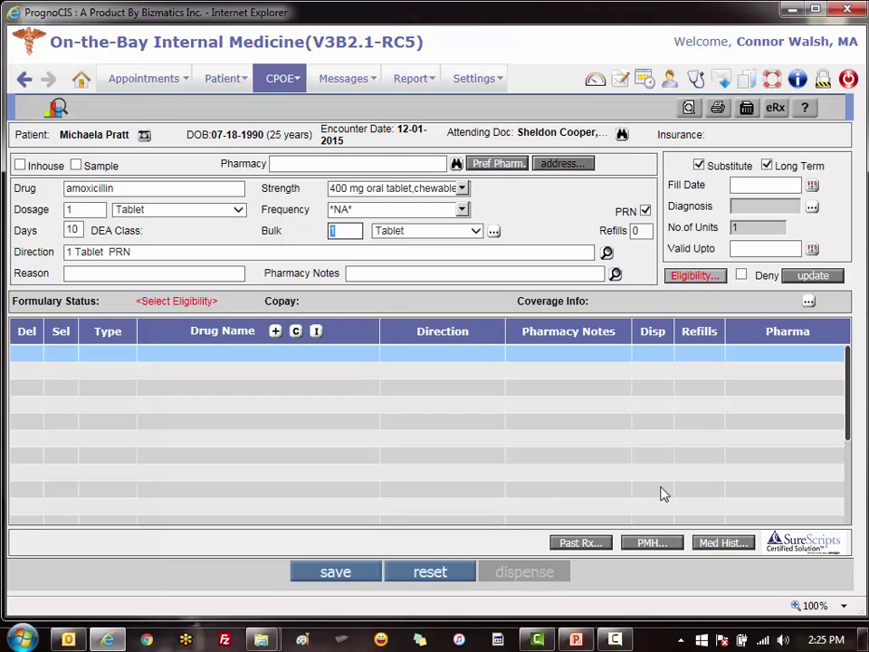
left_click(335, 571)
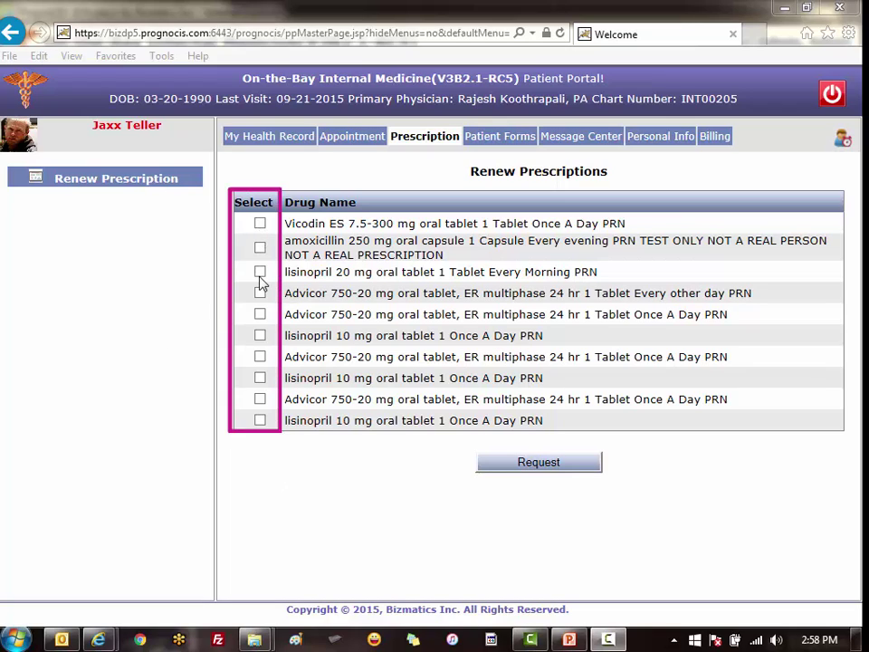
Step: In the Patient Portal, request renewal of the Vicodin ES 7.5-300 mg oral tablet prescription and dismiss the notice
left_click(260, 224)
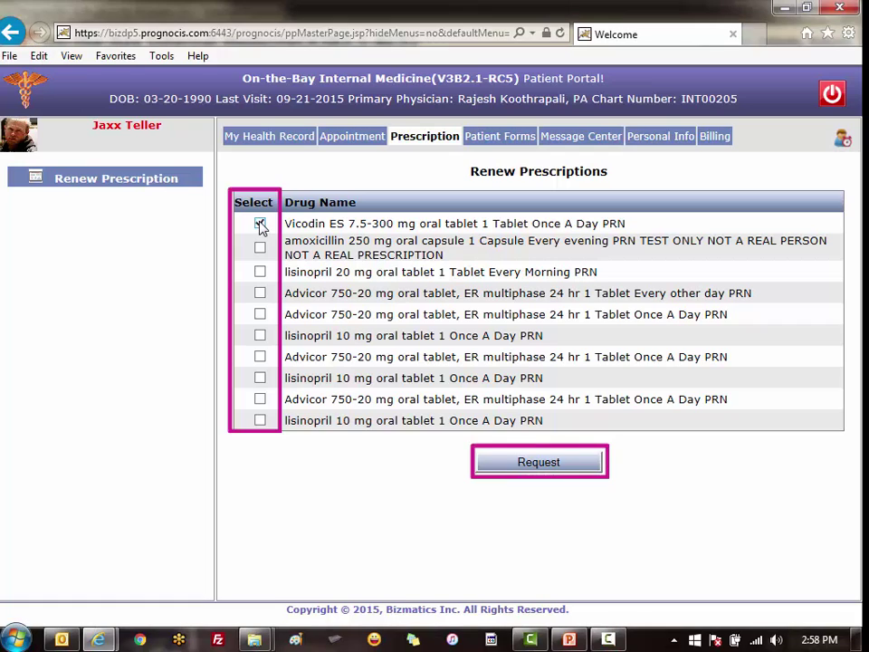
left_click(543, 464)
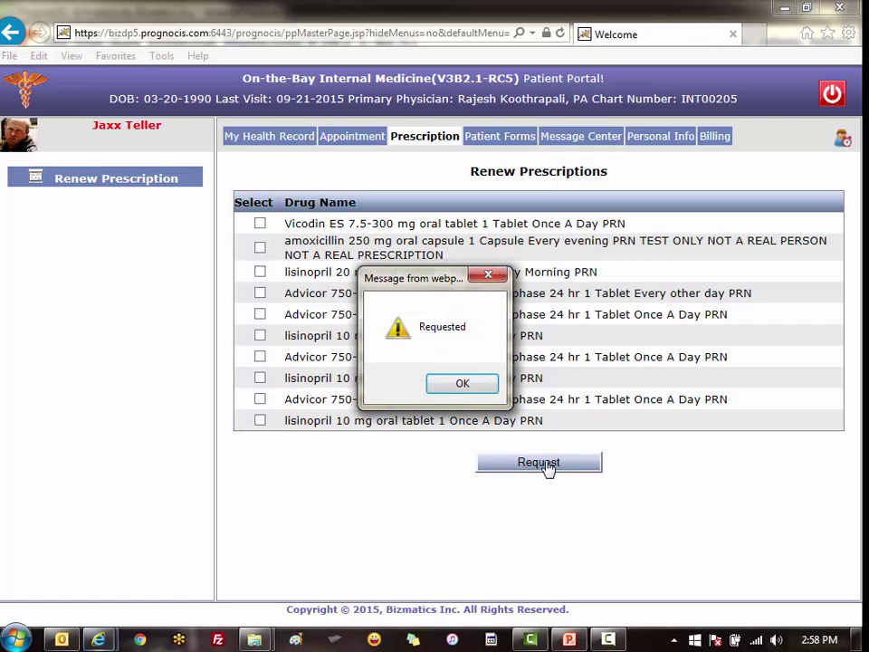
left_click(456, 388)
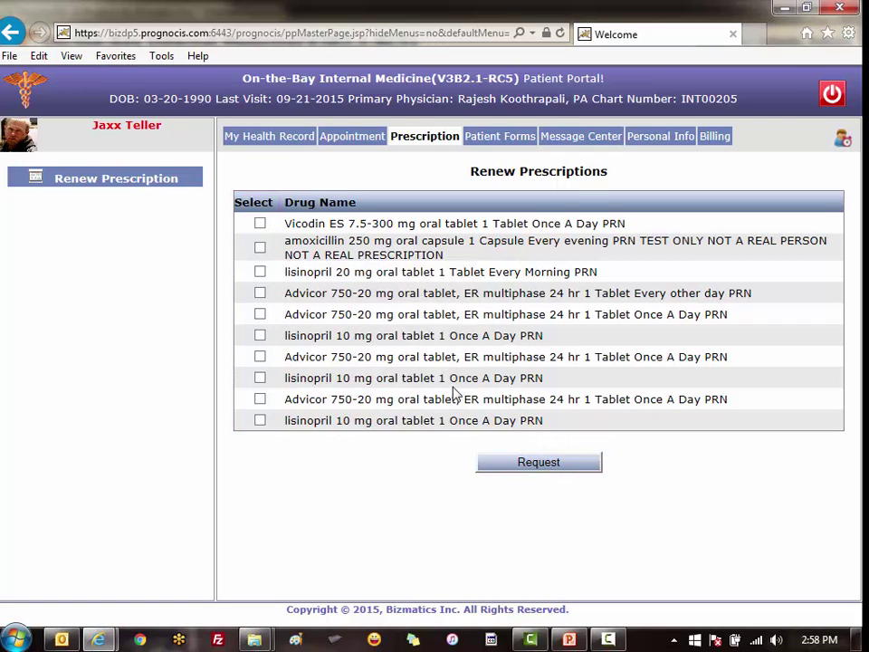